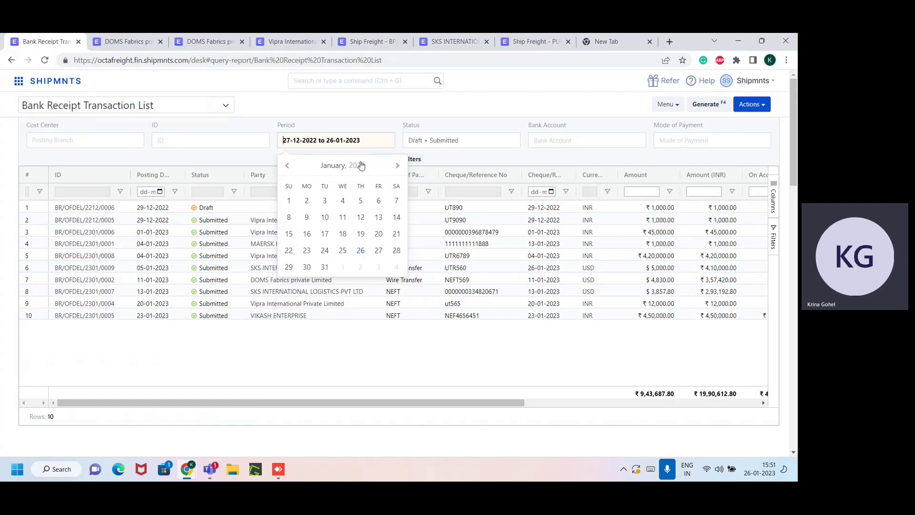
Step: Filter the bank receipt list by Draft status and generate the report
click(386, 396)
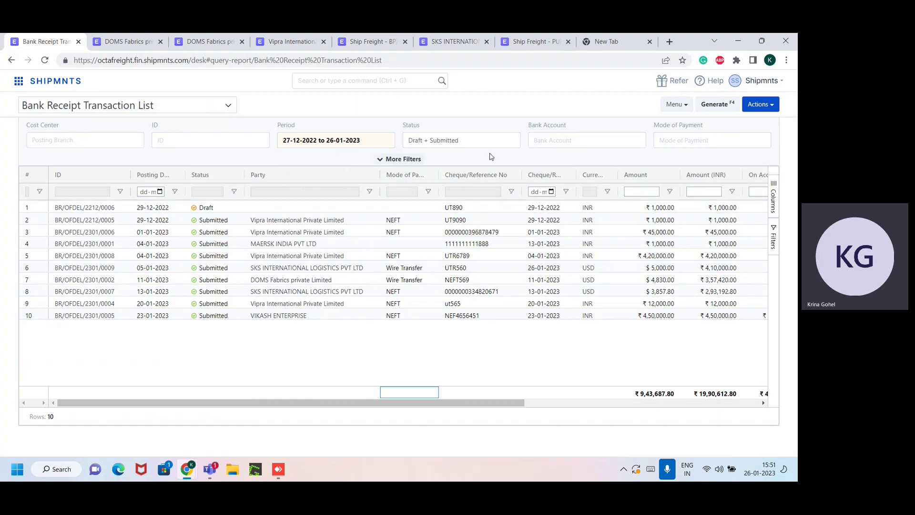
click(446, 141)
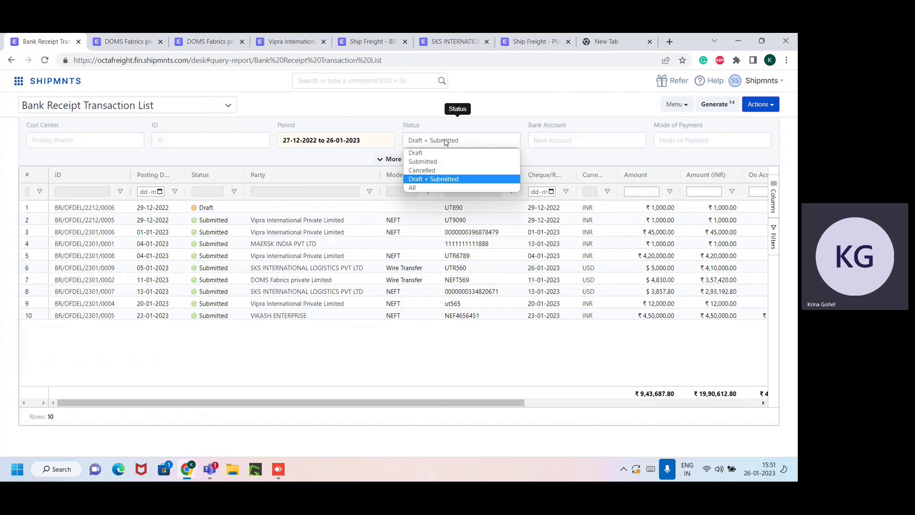
click(422, 153)
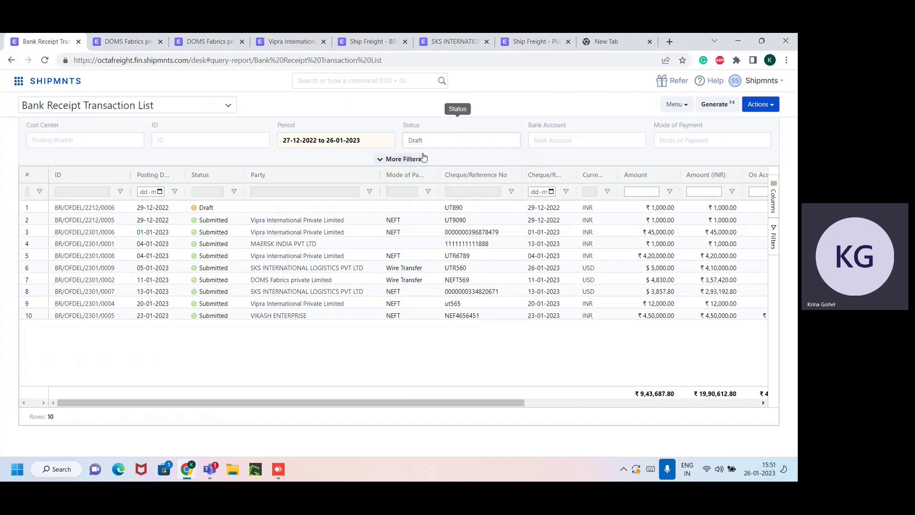
click(718, 105)
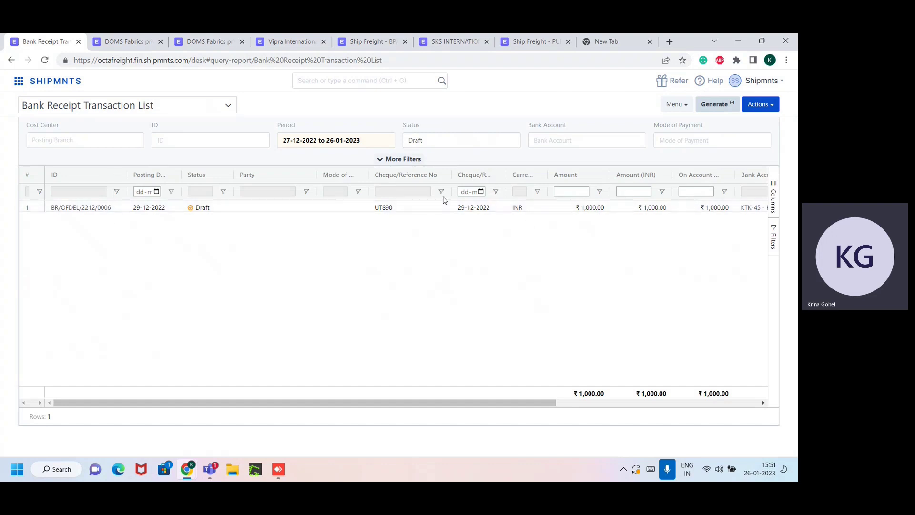
Step: Generate the bank receipt report for Submitted status and select the Status cells of all listed rows
click(443, 143)
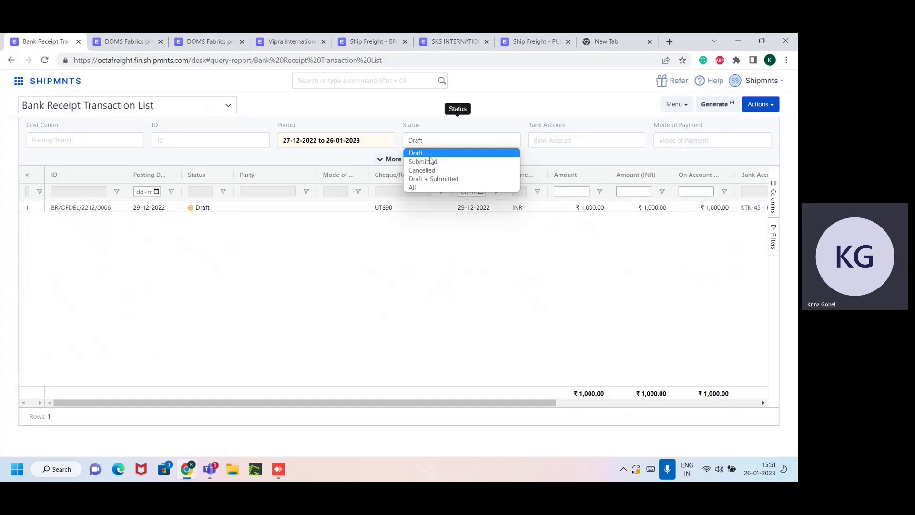
click(429, 161)
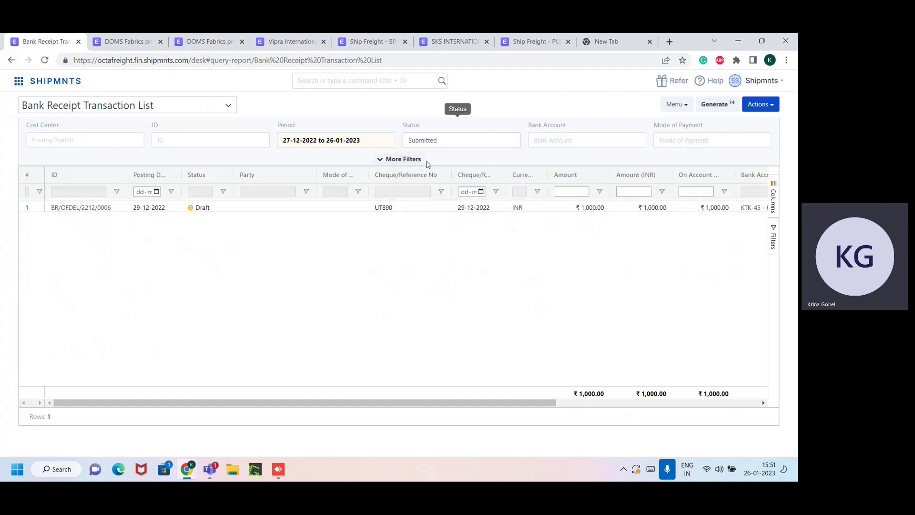
click(728, 105)
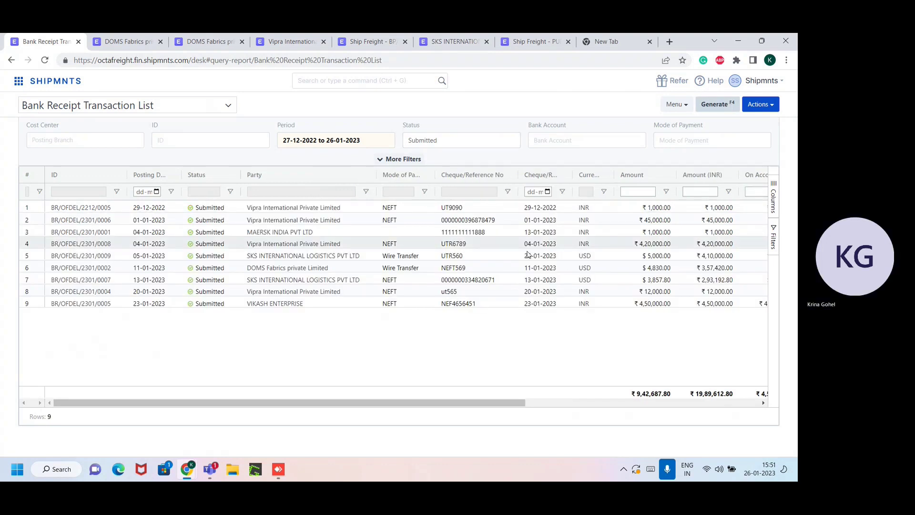
click(228, 209)
drag(227, 209, 224, 304)
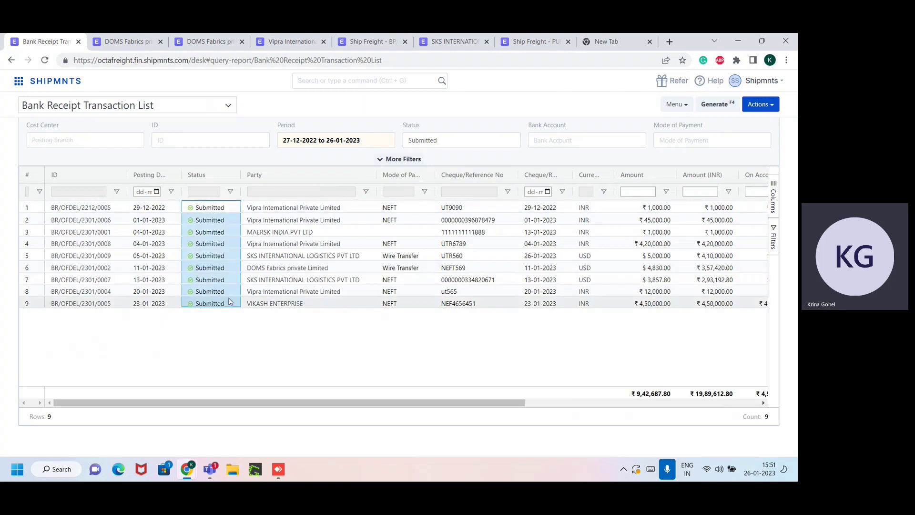
Step: Change the receipt status filter to Cancelled and generate the report
click(466, 147)
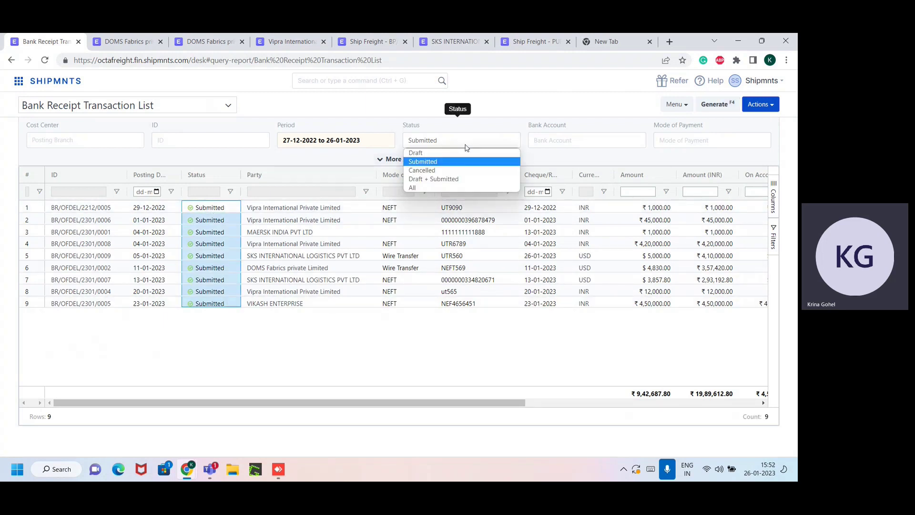
click(462, 173)
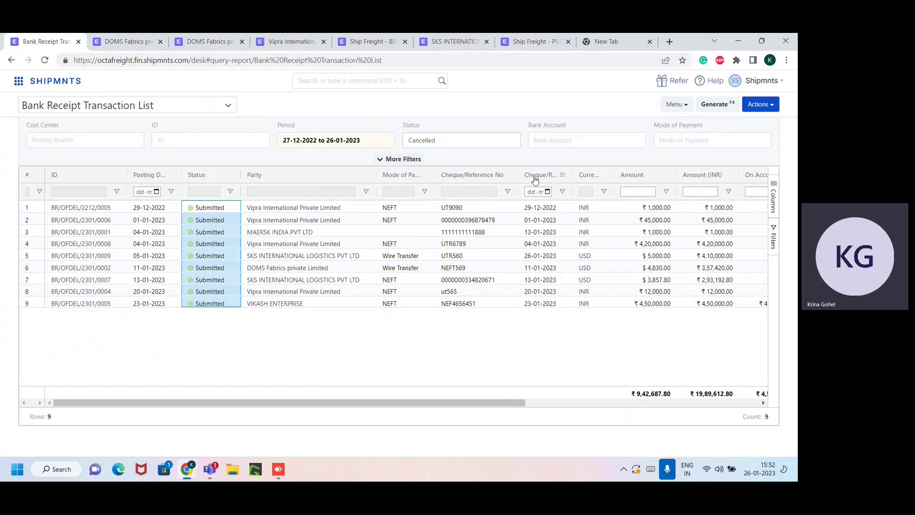
click(717, 107)
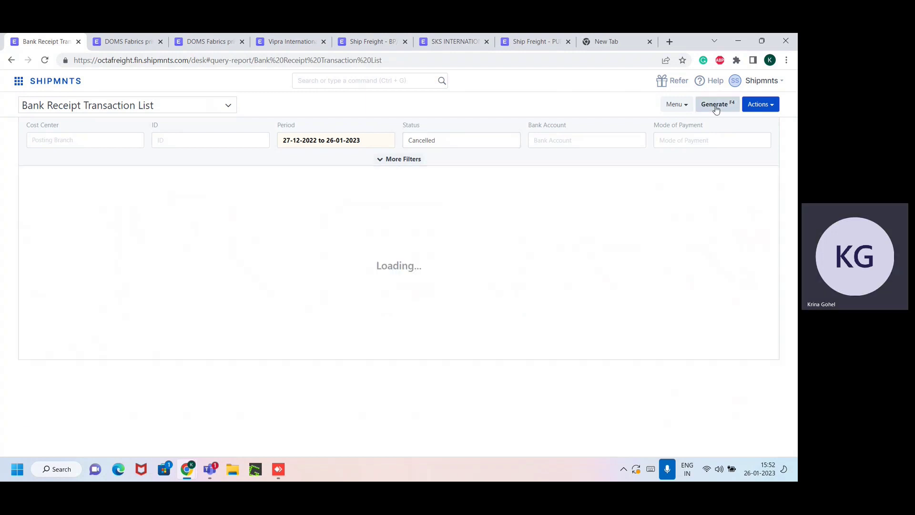
Step: Add the bank account filter HDFC - HDFC Bank to the cancelled receipts and generate the report
click(558, 144)
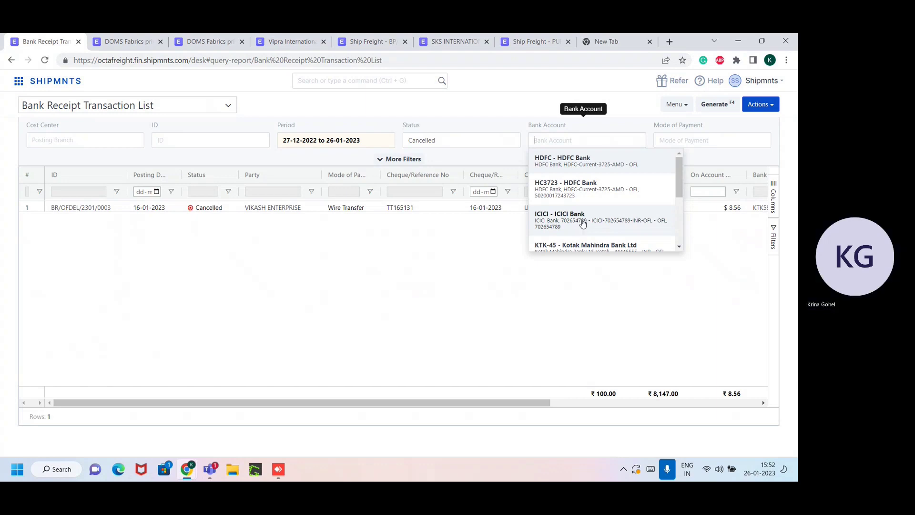
click(579, 168)
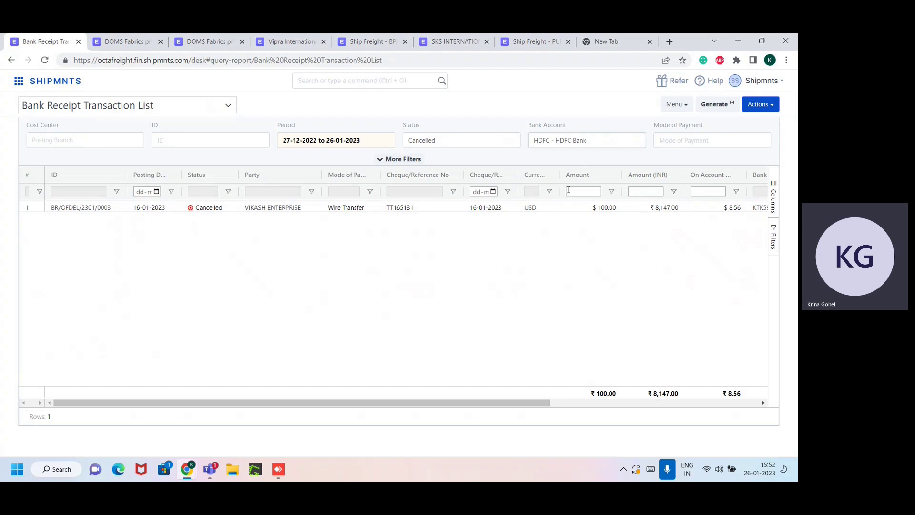
click(729, 108)
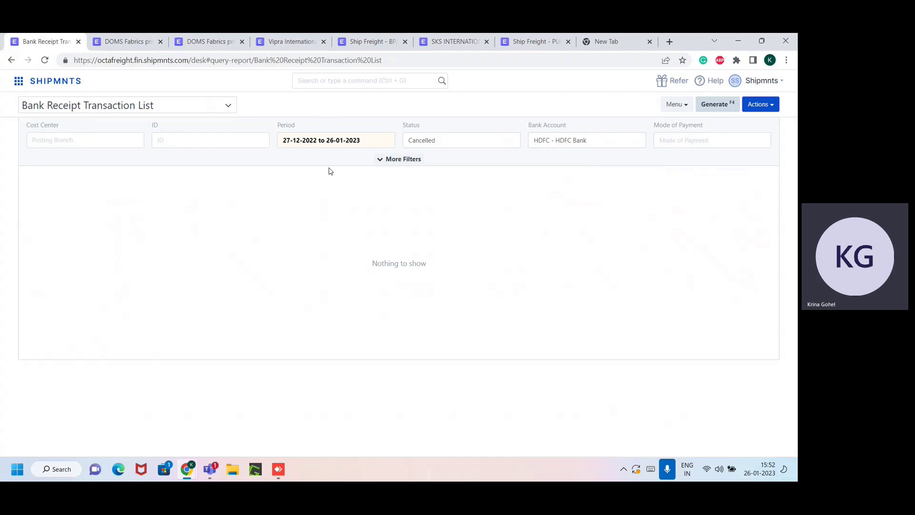
Step: Generate the receipt report with status Submitted and bank account KTK-45 - Kotak Mahindra Bank Ltd
click(482, 145)
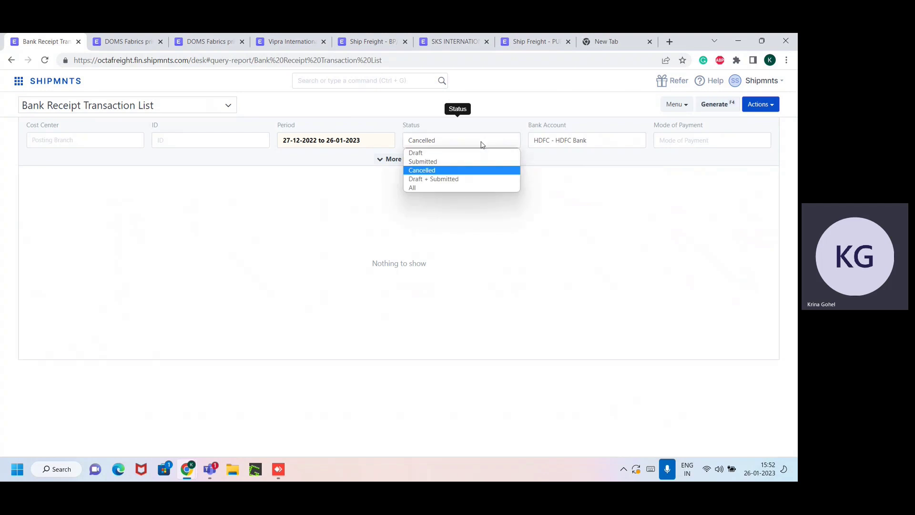
click(459, 163)
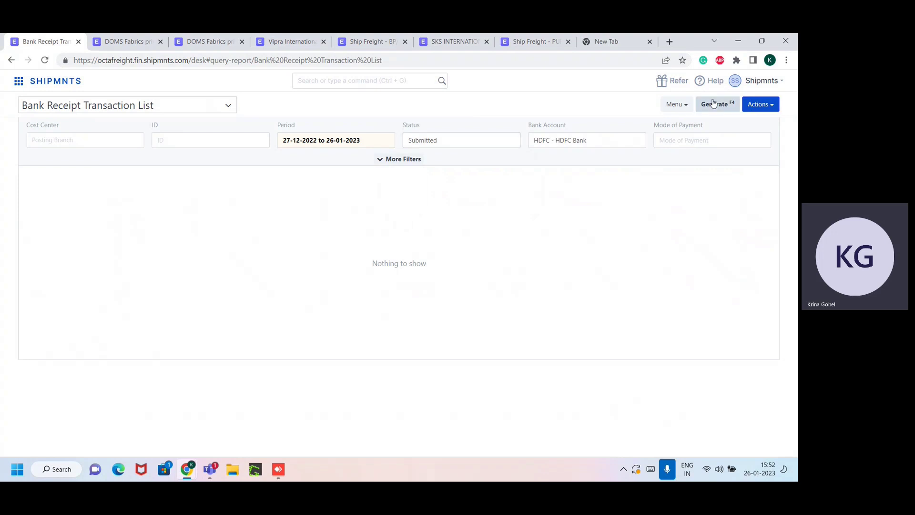
triple_click(568, 133)
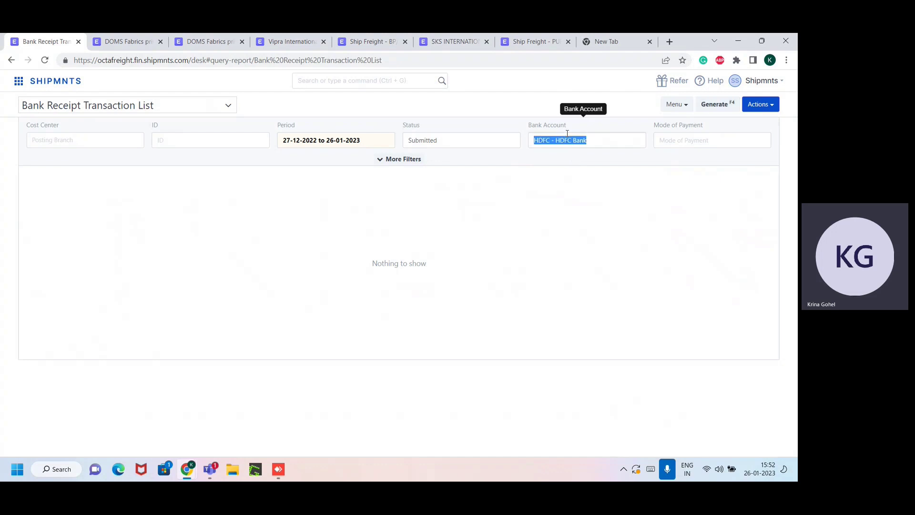
key(BackSpace)
scroll(672, 239, down, 1)
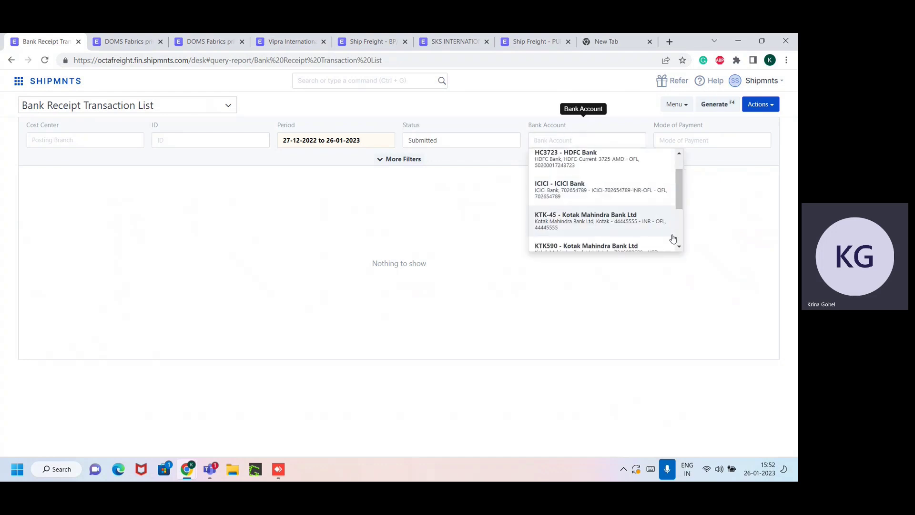
click(632, 221)
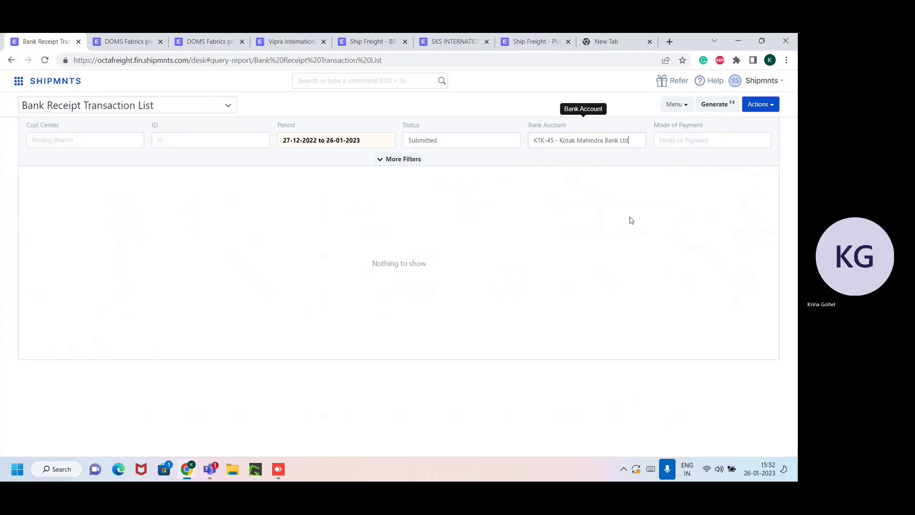
click(727, 102)
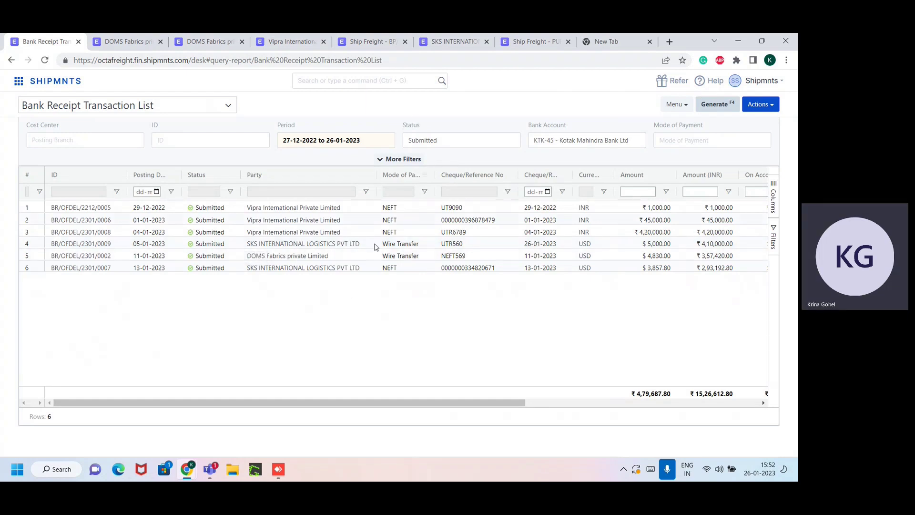
Step: Expand the additional filters, set the party to Vipra International Private Limited and generate the receipt report
click(411, 159)
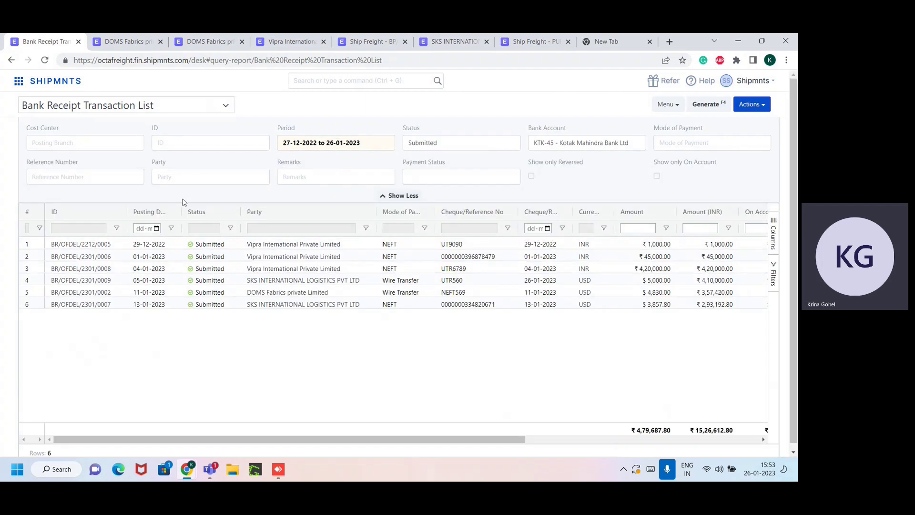
click(189, 177)
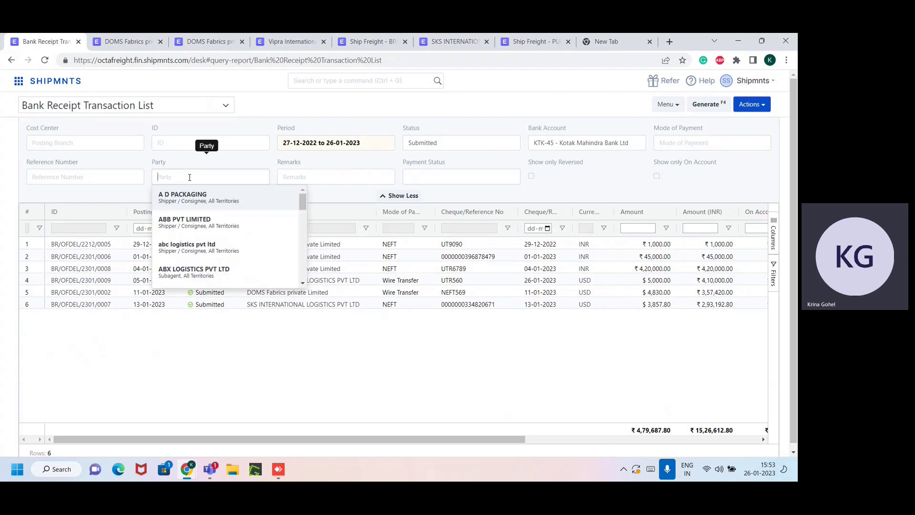
text(vipr)
click(187, 195)
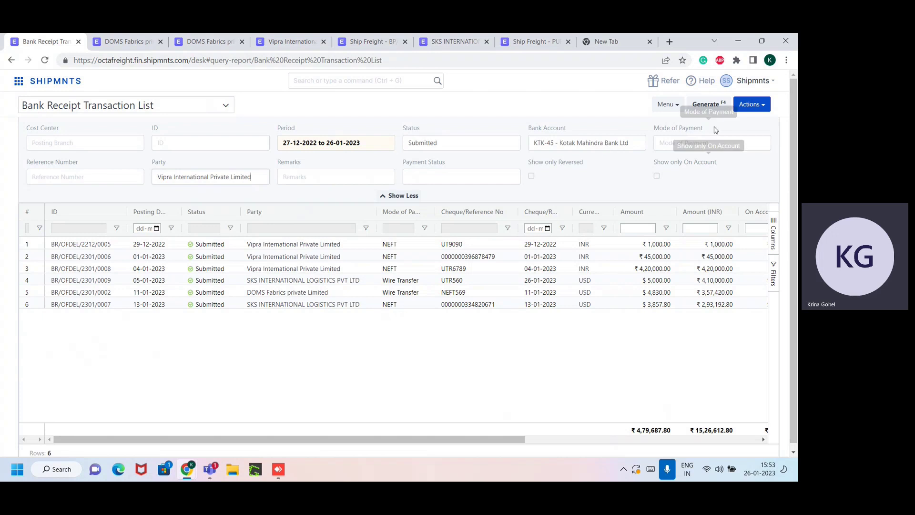
click(714, 106)
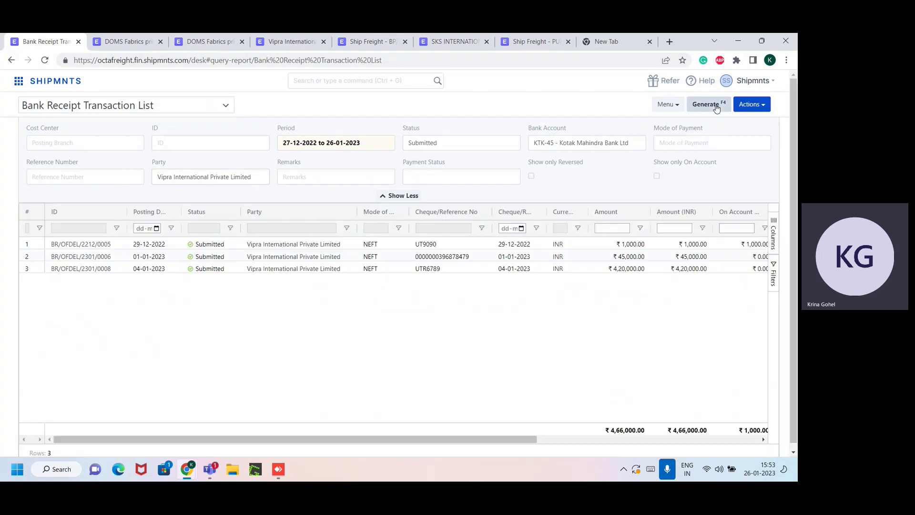
scroll(447, 298, right, 3)
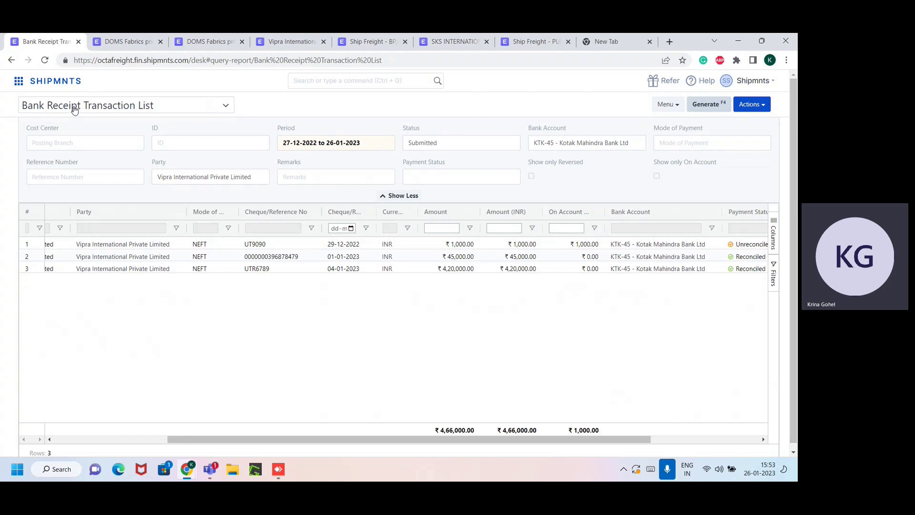
Step: Open the bank payment transaction list from Cash & Bank Management and generate it with the default filters
click(17, 82)
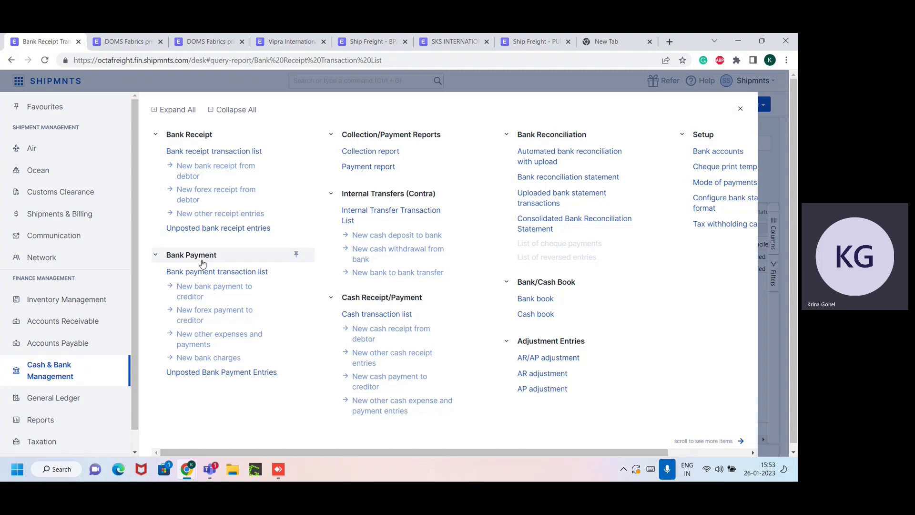
click(210, 271)
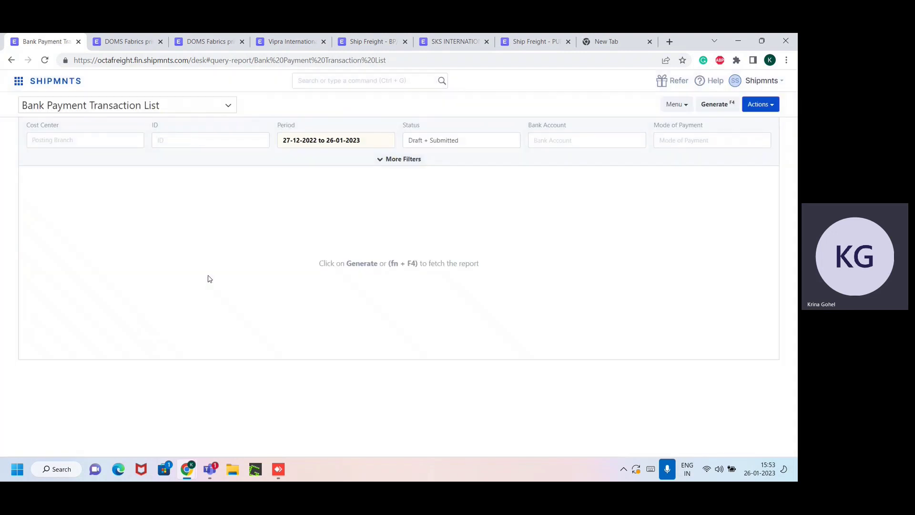
click(728, 108)
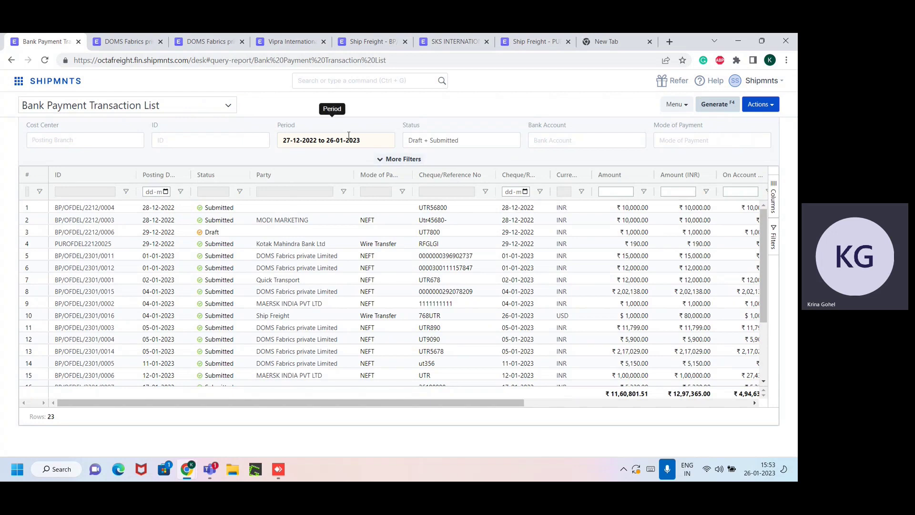
Step: Set the payment report period to 01-01-2023 to 07-01-2023 and generate the report
click(299, 138)
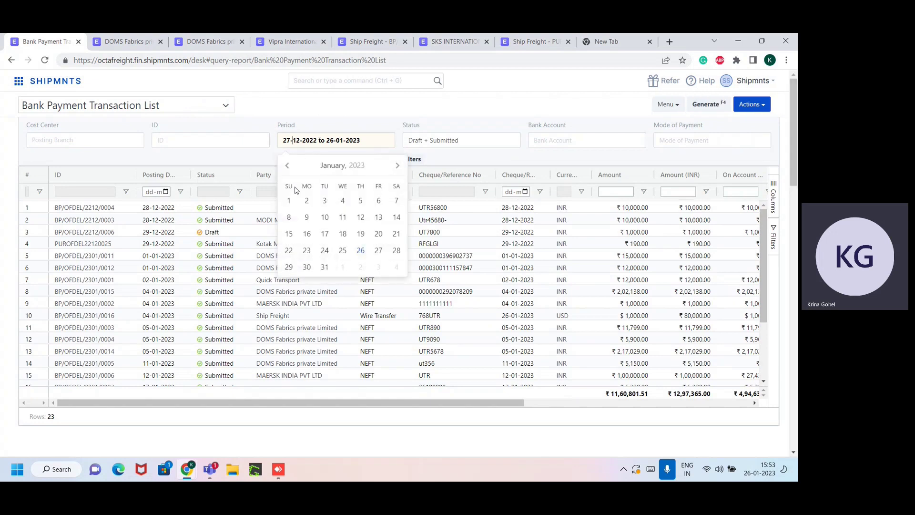
click(289, 201)
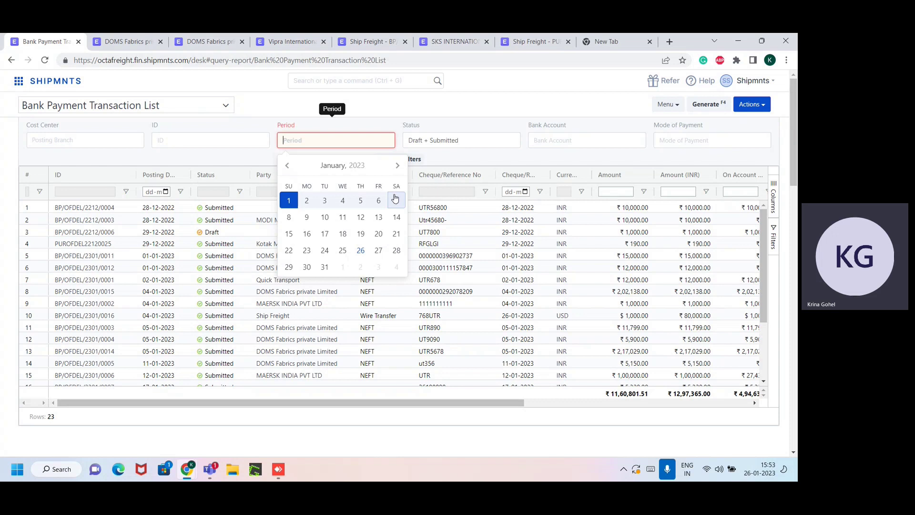
click(395, 200)
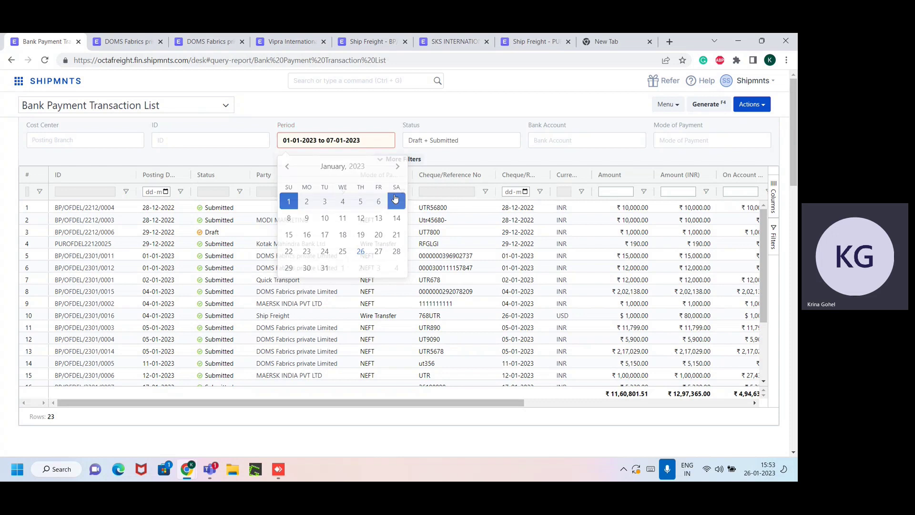
click(705, 109)
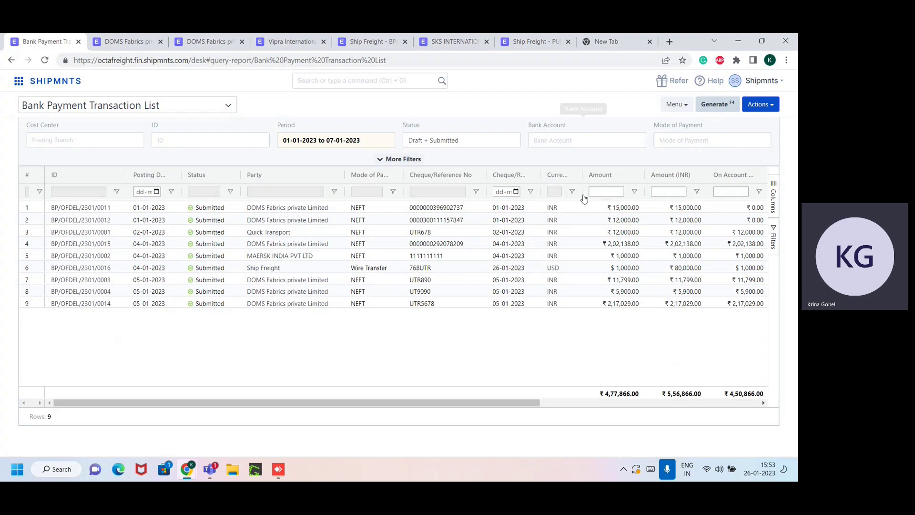
Step: Filter the bank payment list by Draft status and generate the report
click(475, 141)
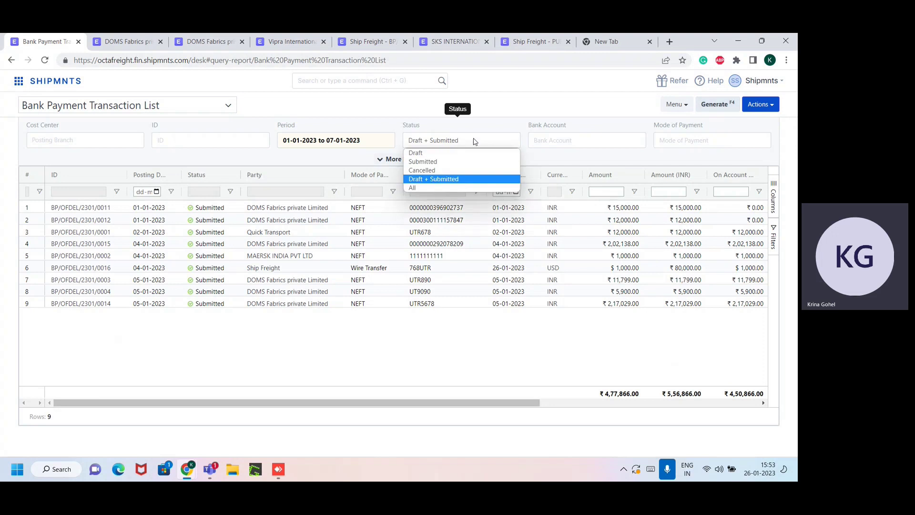
click(436, 156)
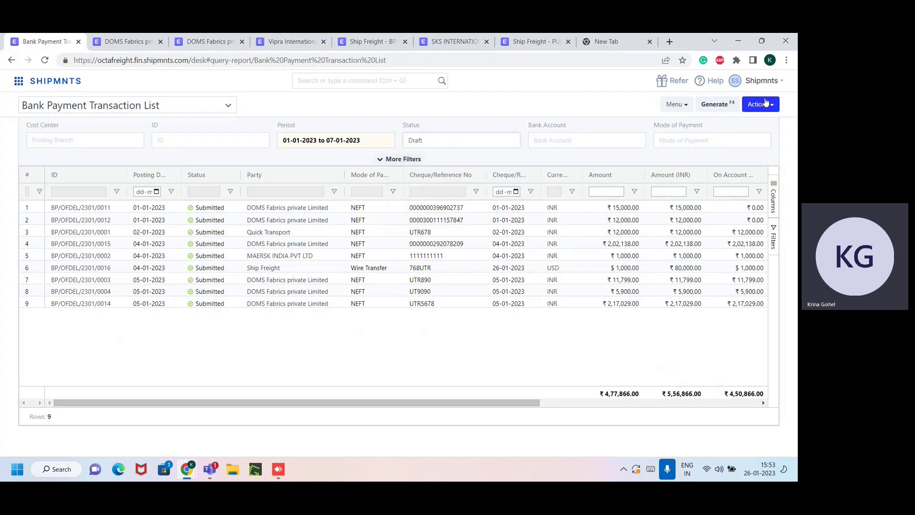
click(738, 103)
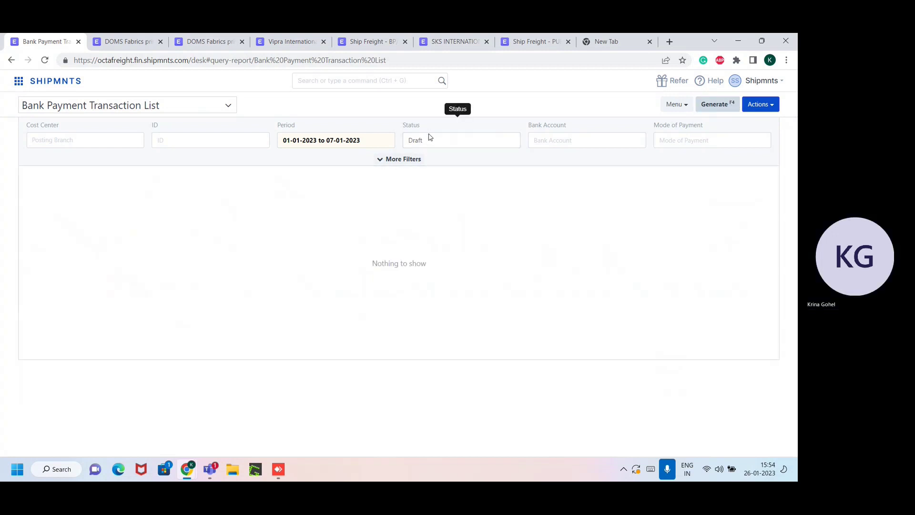
Step: Change the status filter to Submitted and generate the bank payment report
click(431, 138)
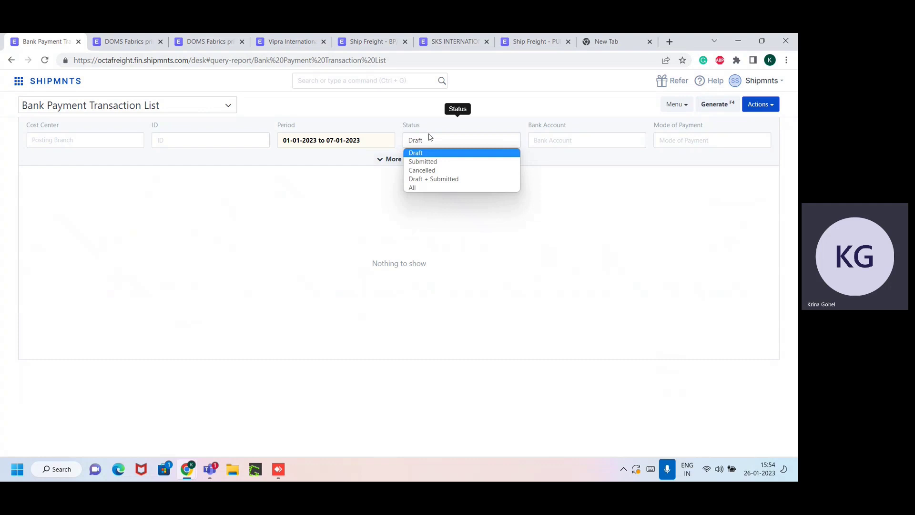
click(417, 165)
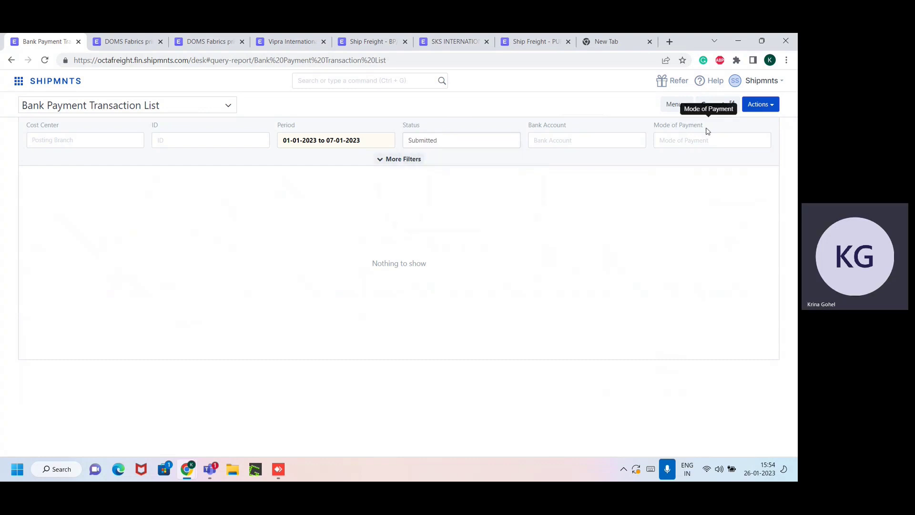
click(715, 106)
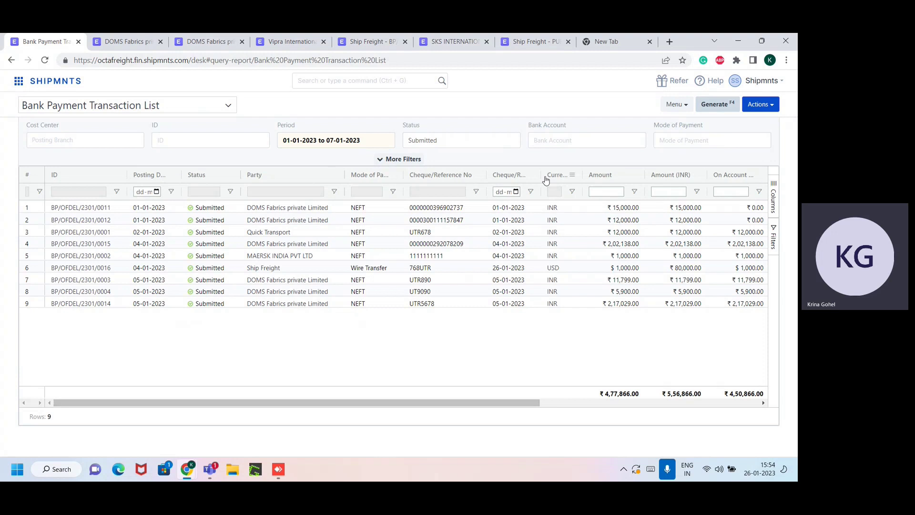
Step: Filter the bank payment report by the bank account KTK-45 - Kotak Mahindra Bank Ltd and generate it
click(569, 137)
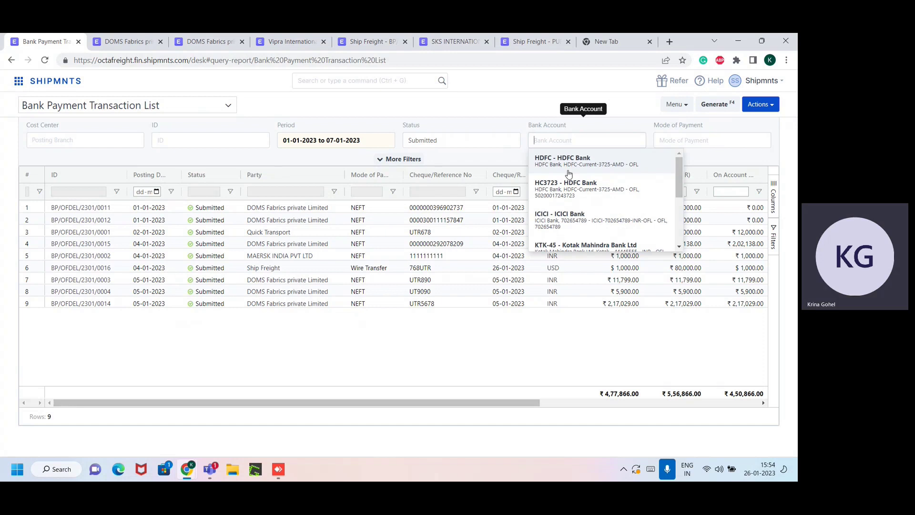
scroll(568, 173, down, 3)
click(559, 182)
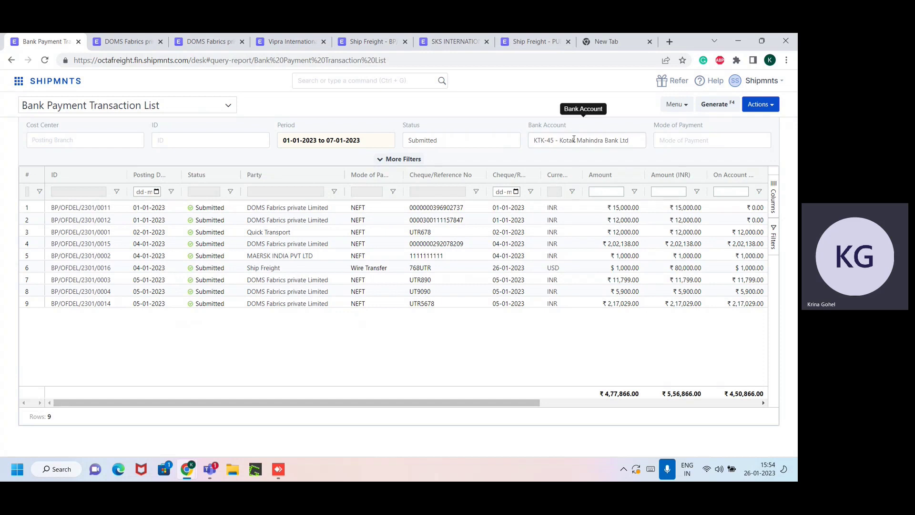
click(714, 106)
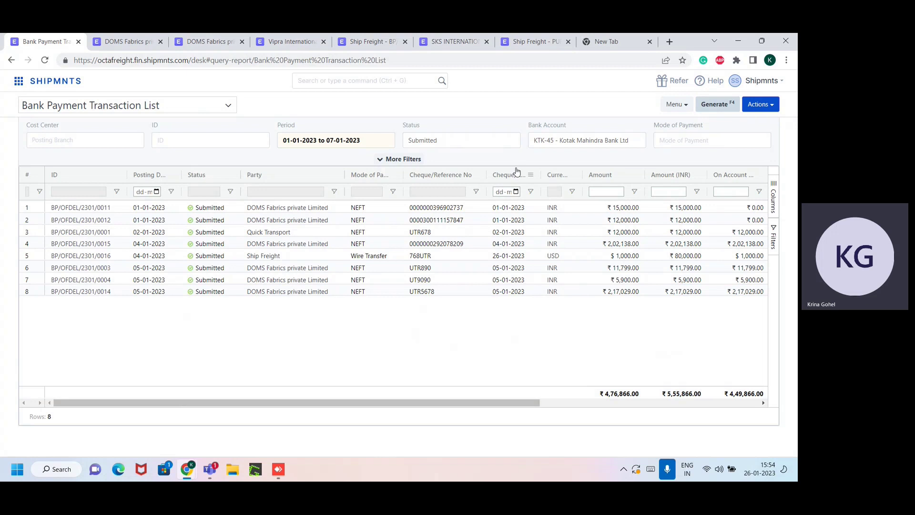
Step: Expand the additional filters, set the party to DOMS Fabrics private Limited and generate the payment report
click(389, 160)
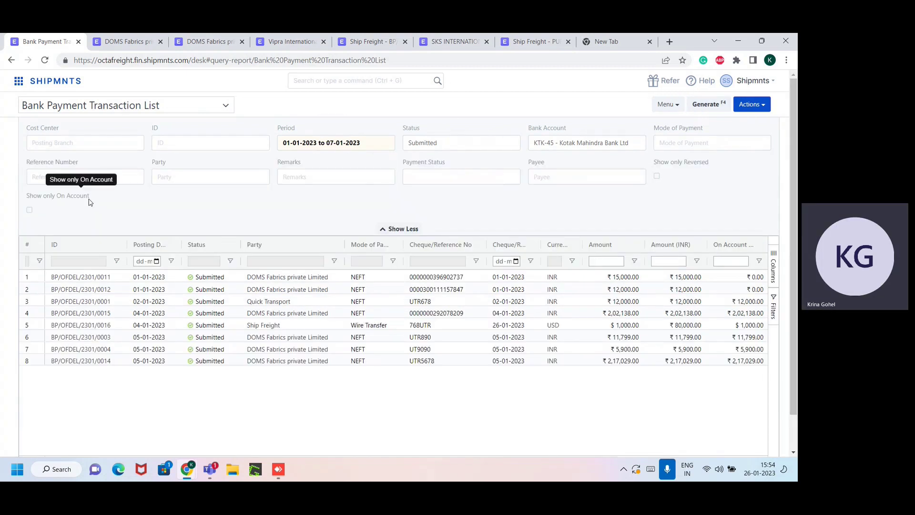
click(178, 178)
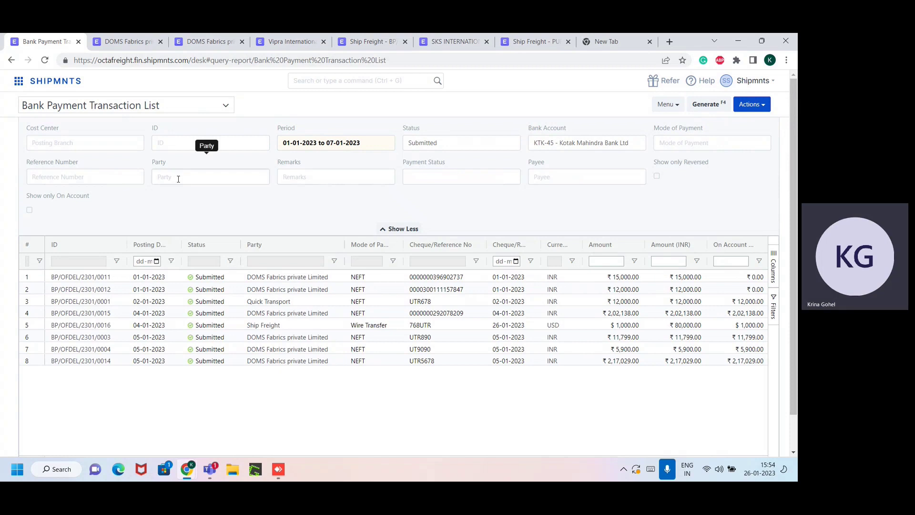
text(doms)
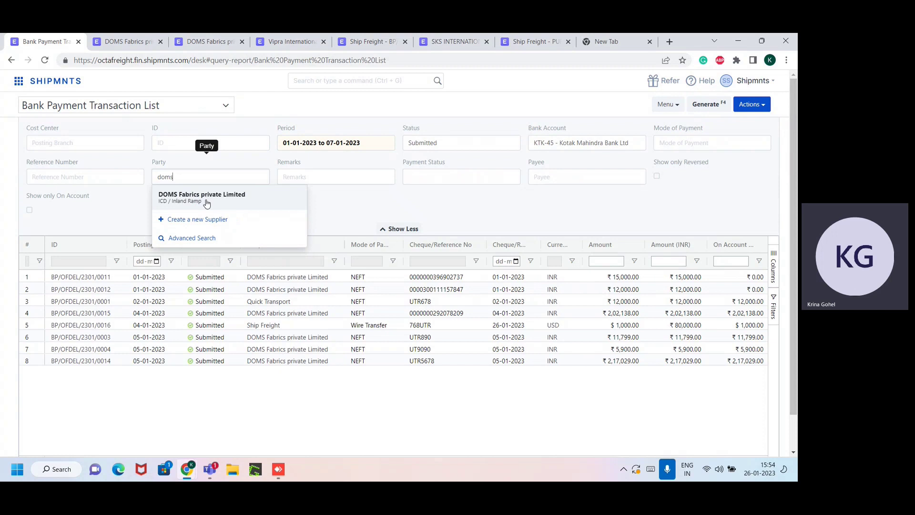
click(206, 203)
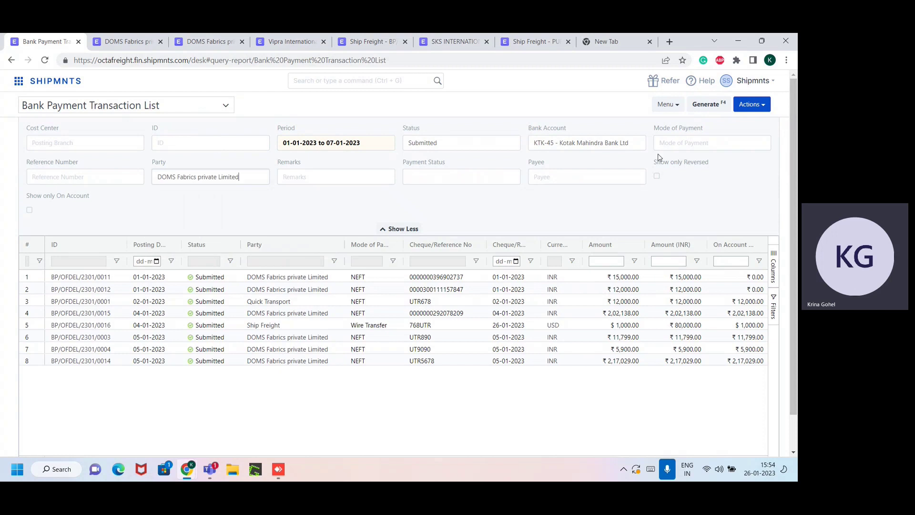
click(710, 107)
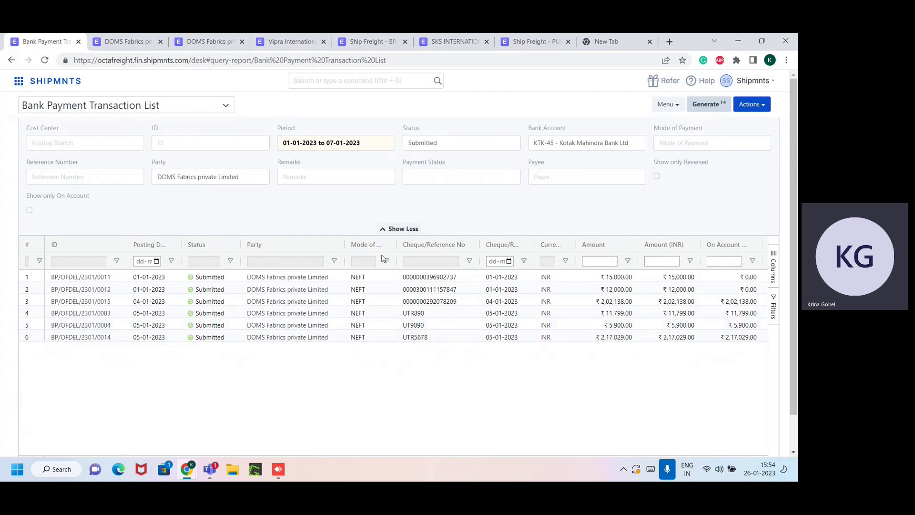
Step: Generate the payment report for reference number utr890, and clear the reference number filter
drag(604, 311, 470, 275)
click(468, 274)
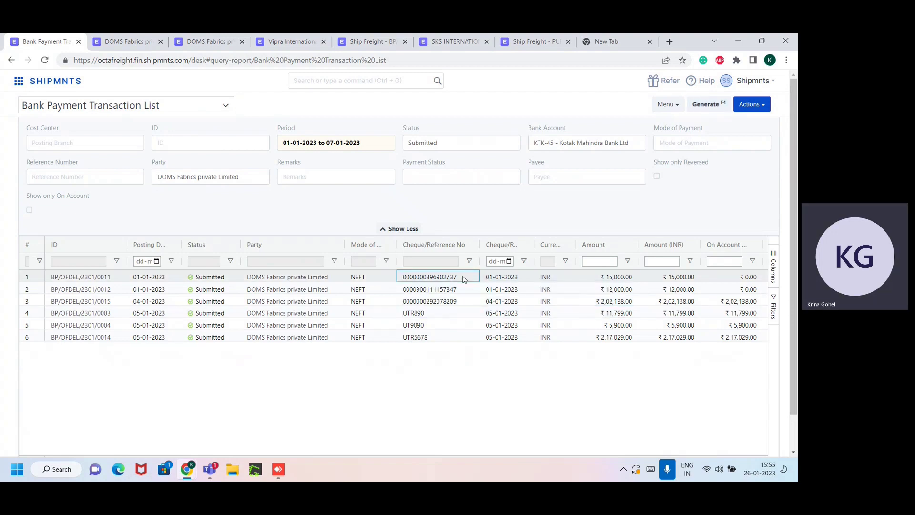
click(448, 315)
key(ctrl+c)
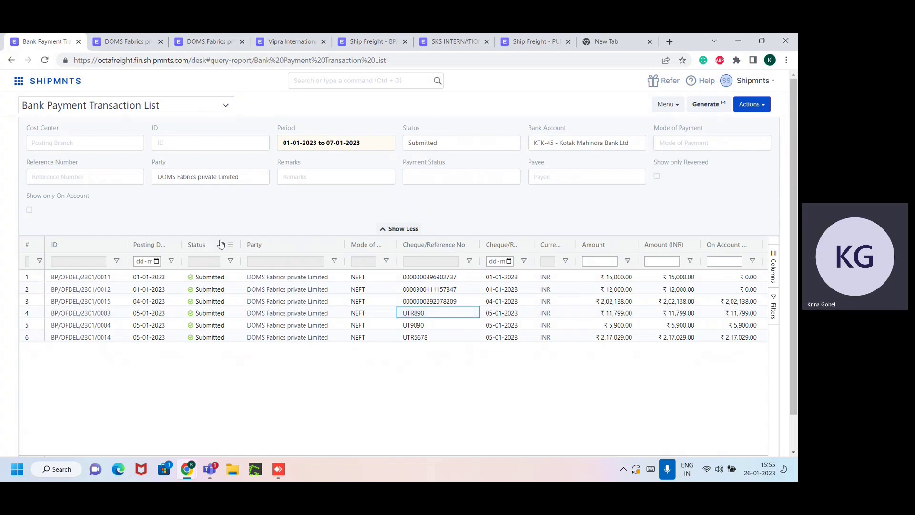
click(132, 175)
text(u)
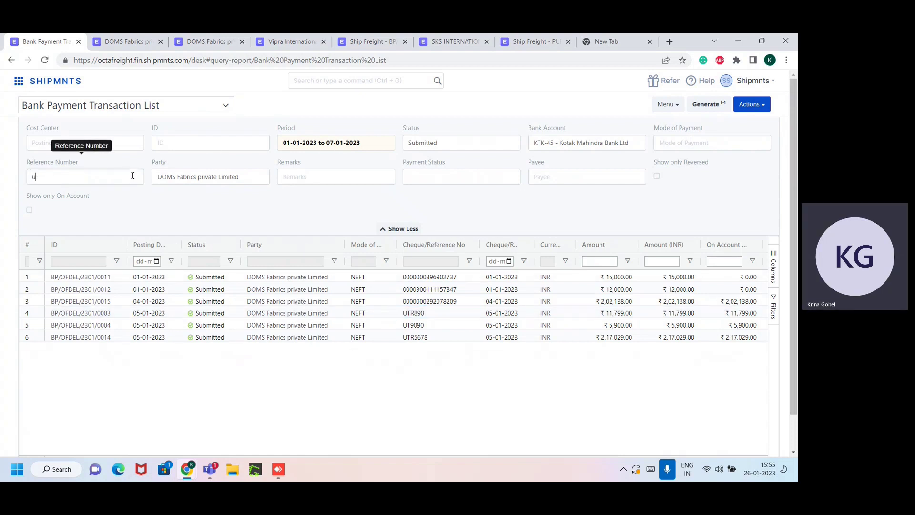
text(tr890)
click(703, 104)
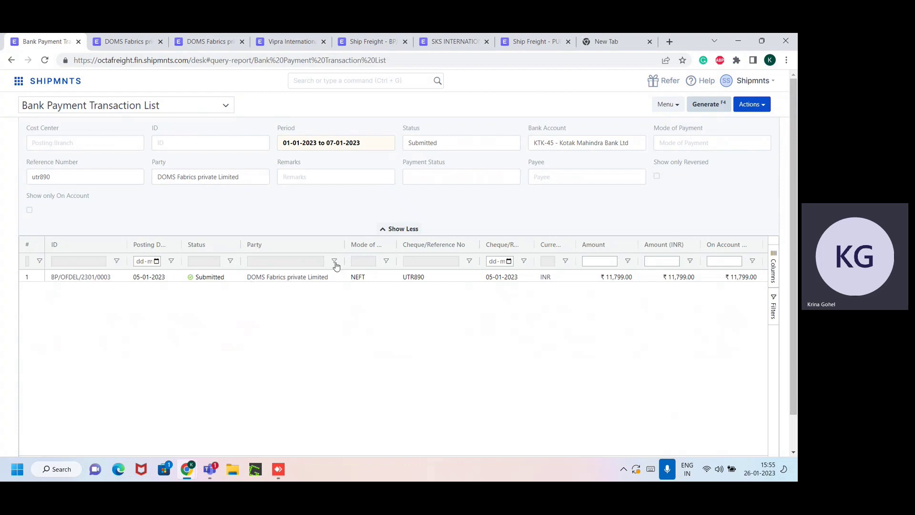
double_click(68, 177)
key(BackSpace)
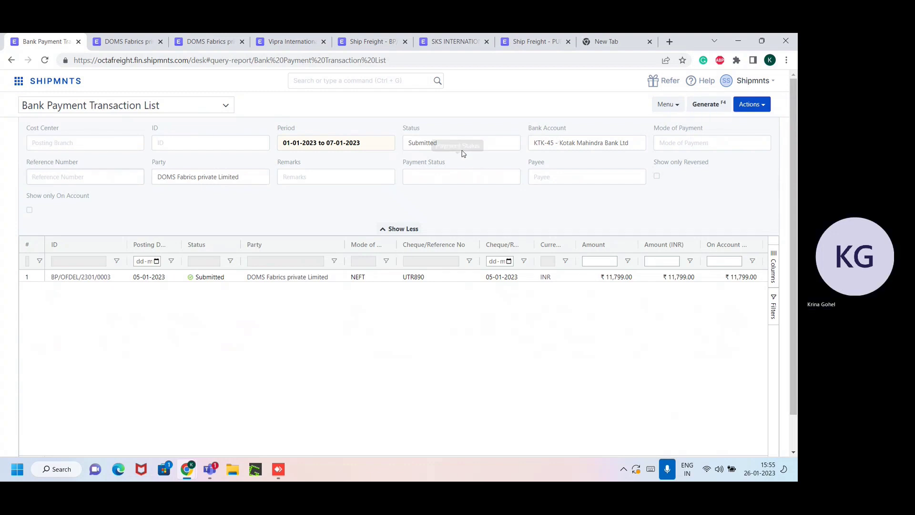
Step: Set the mode of payment to NEFT, generate the report and widen the Mode of Payment column to show its full heading
click(665, 143)
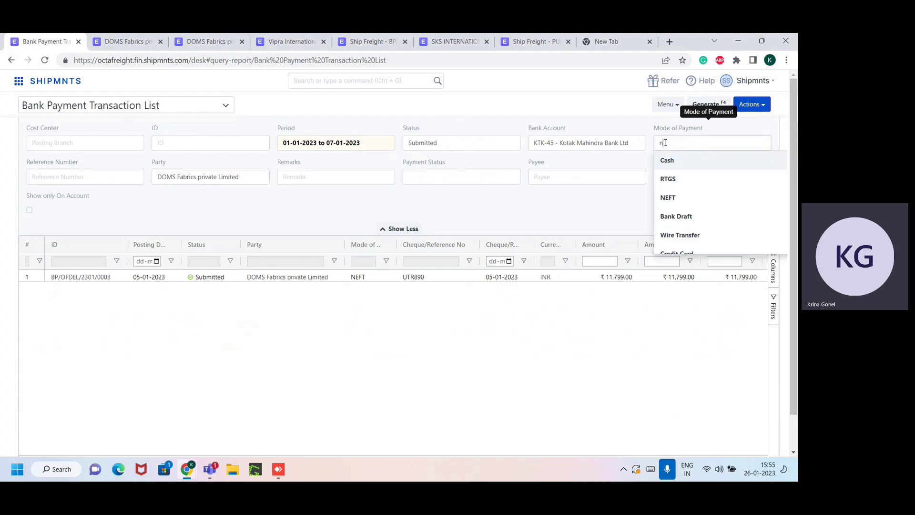
text(neft)
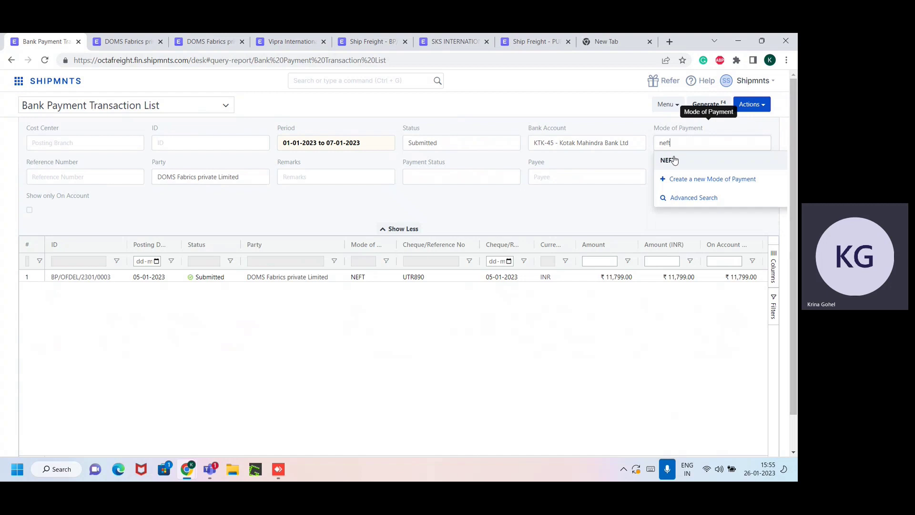
click(673, 161)
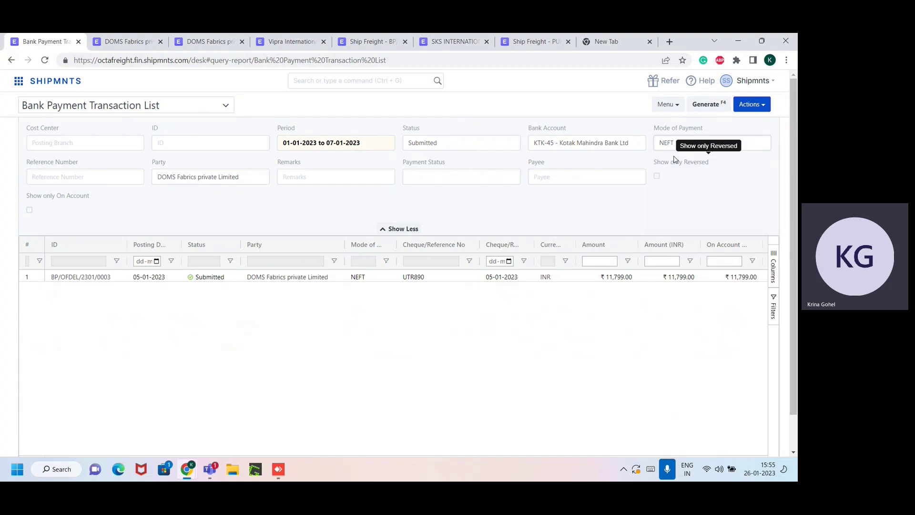
click(712, 104)
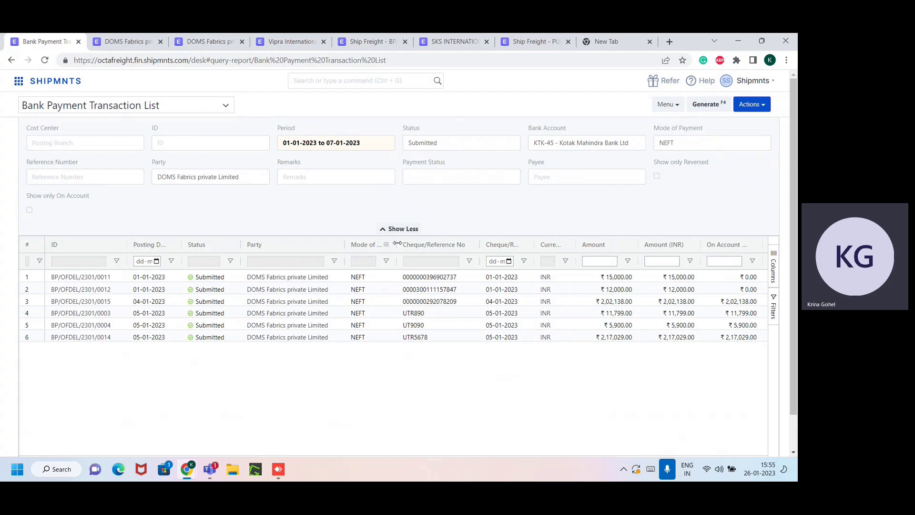
drag(397, 244, 437, 243)
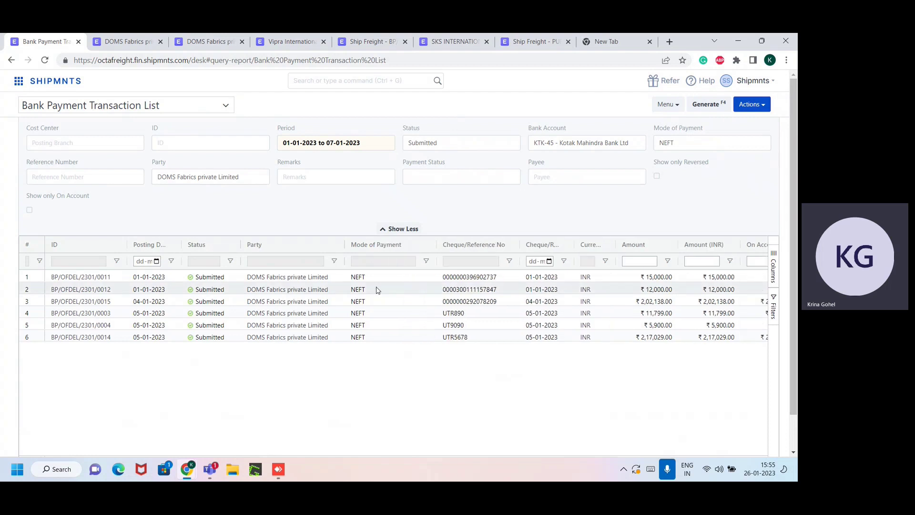